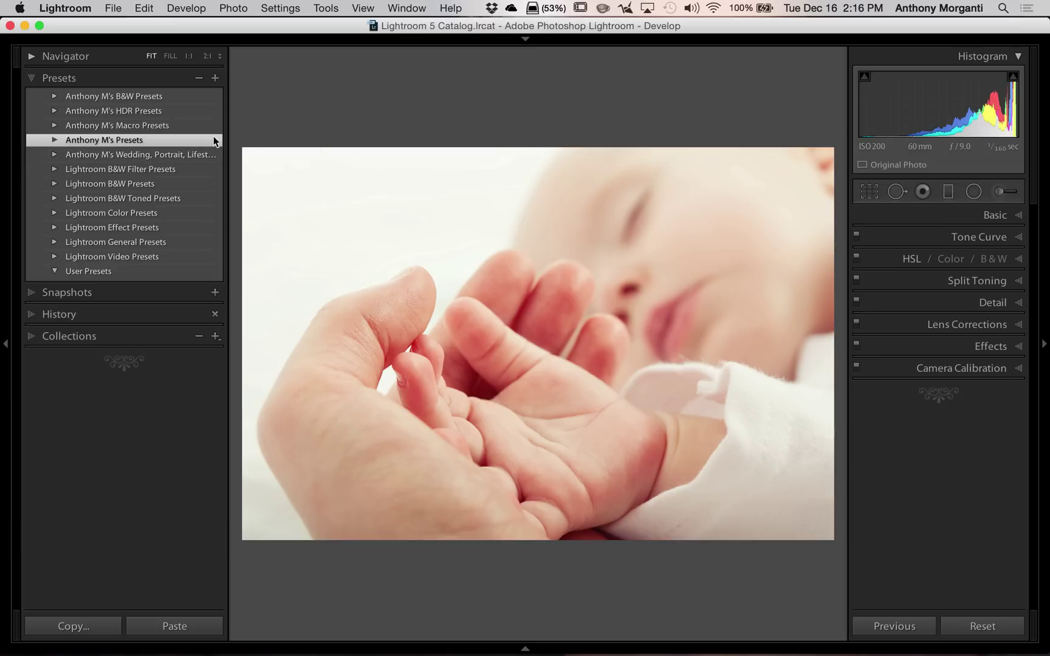
left_click(32, 79)
left_click(34, 79)
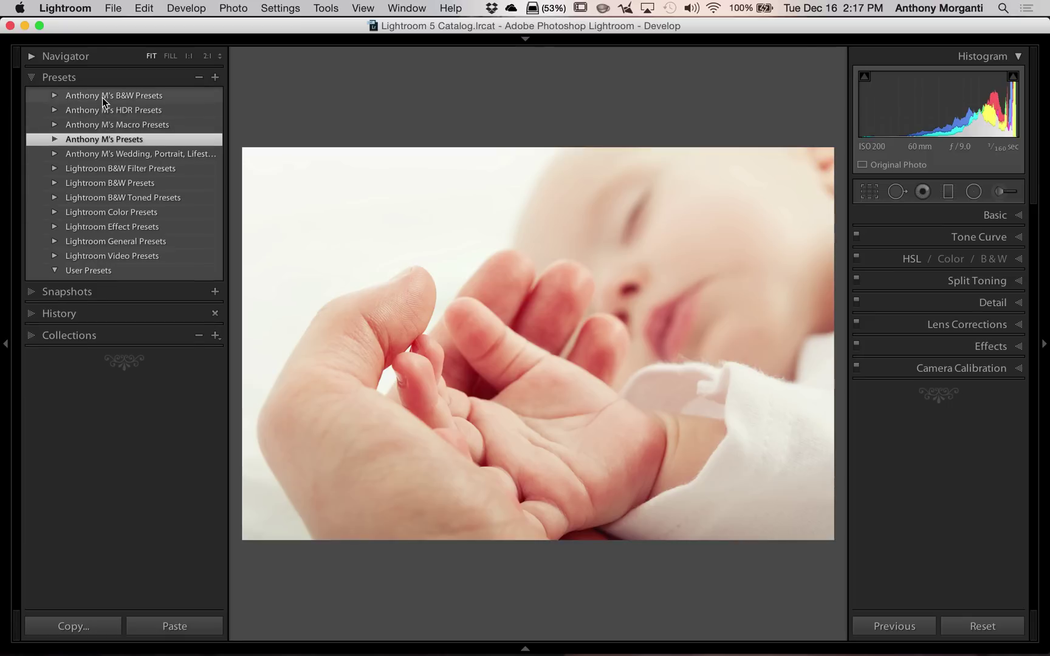
left_click(106, 183)
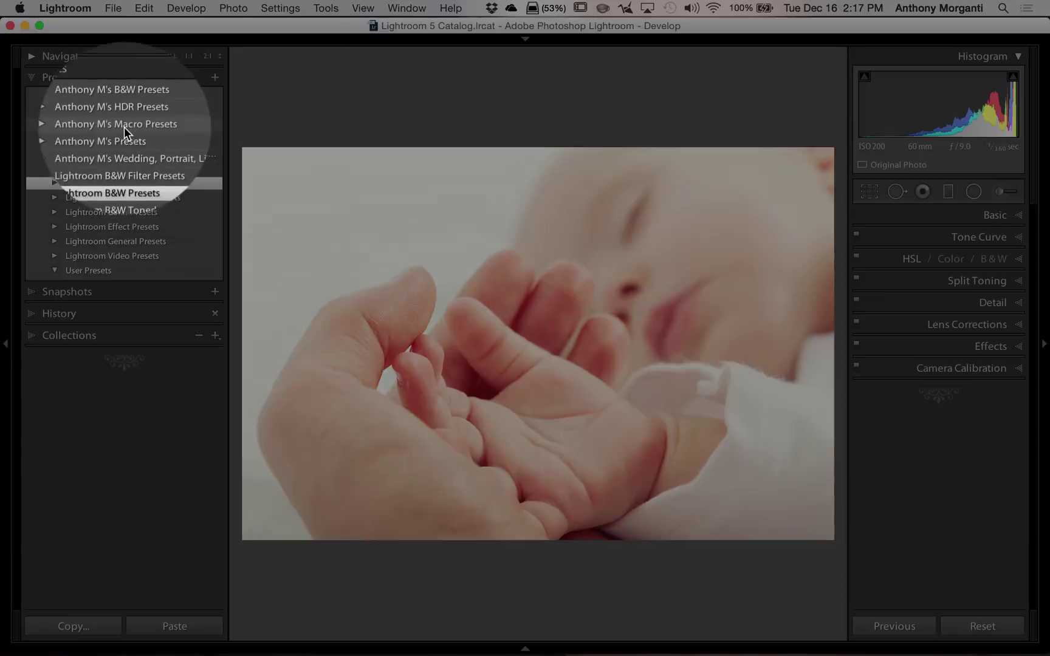
right_click(125, 127)
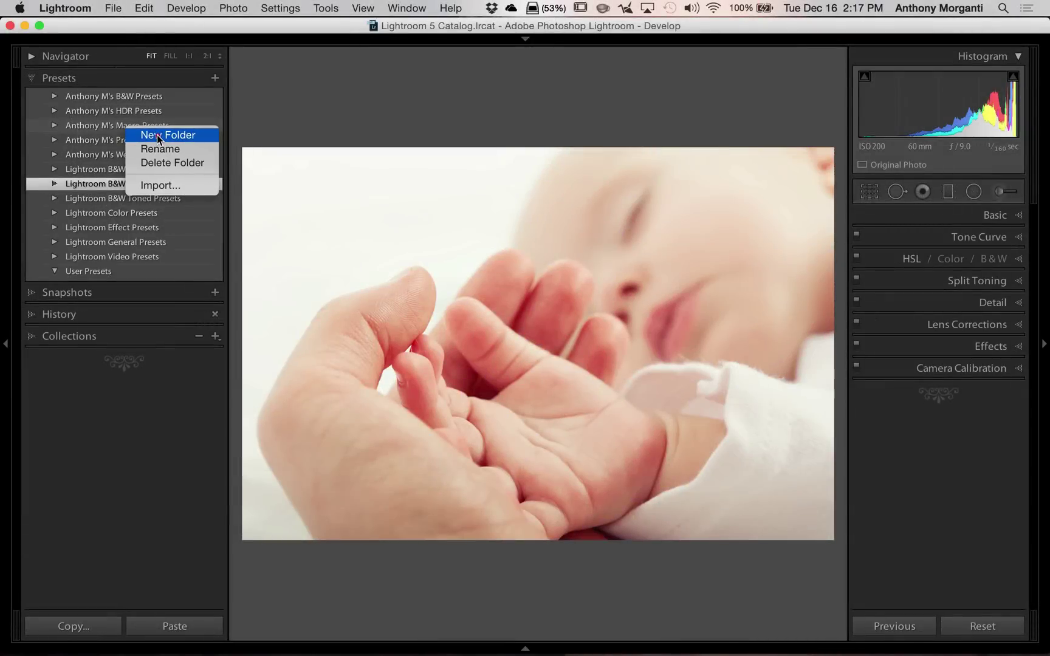
left_click(158, 135)
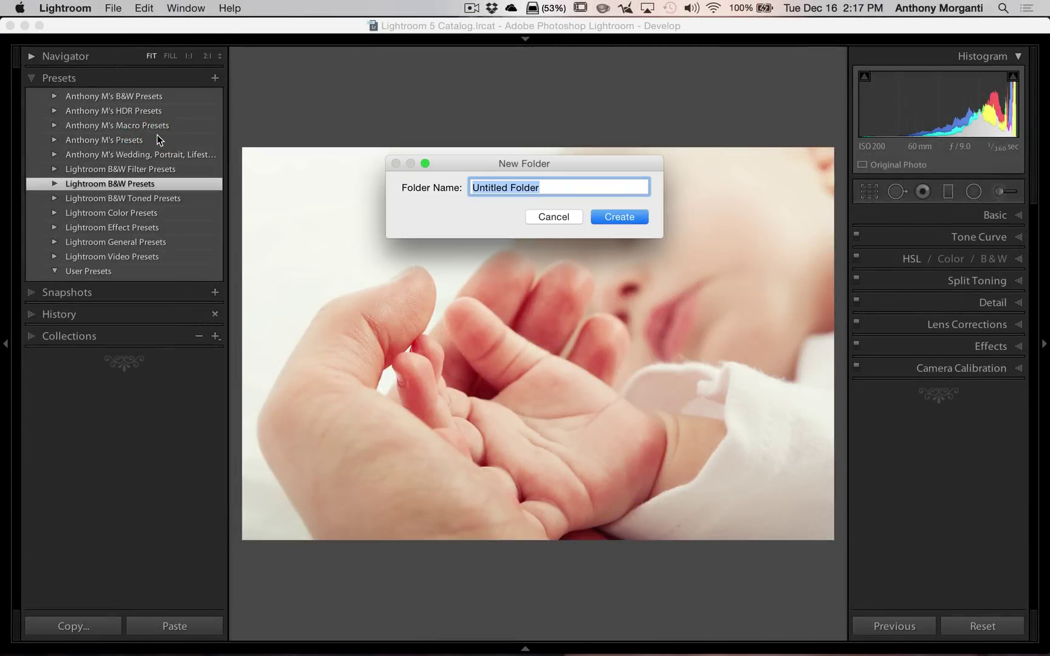
type("Anthony ")
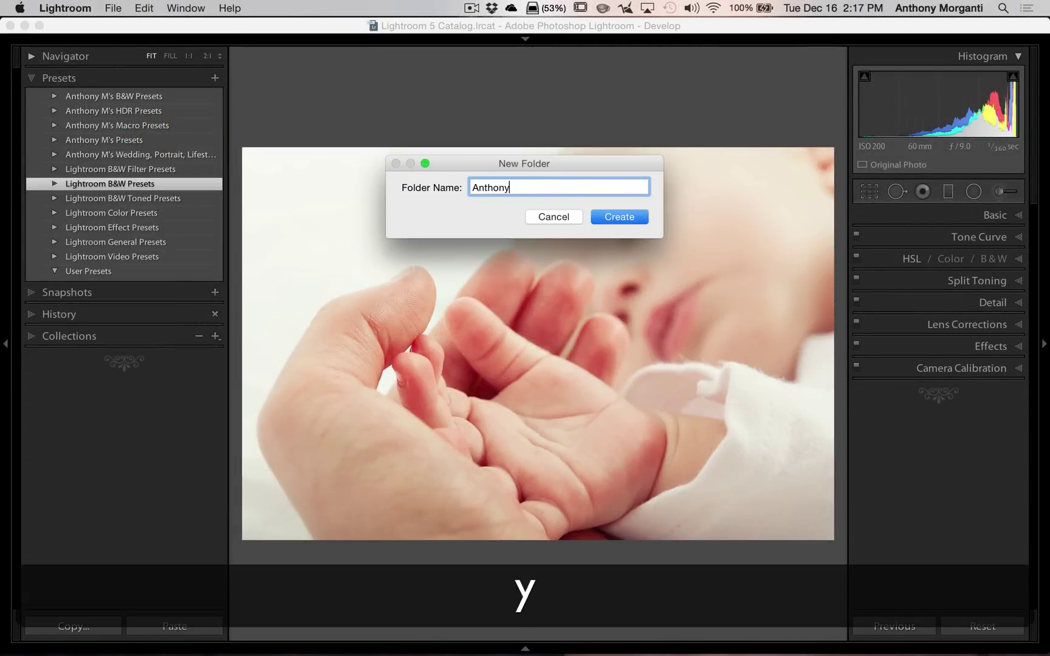
type("M'")
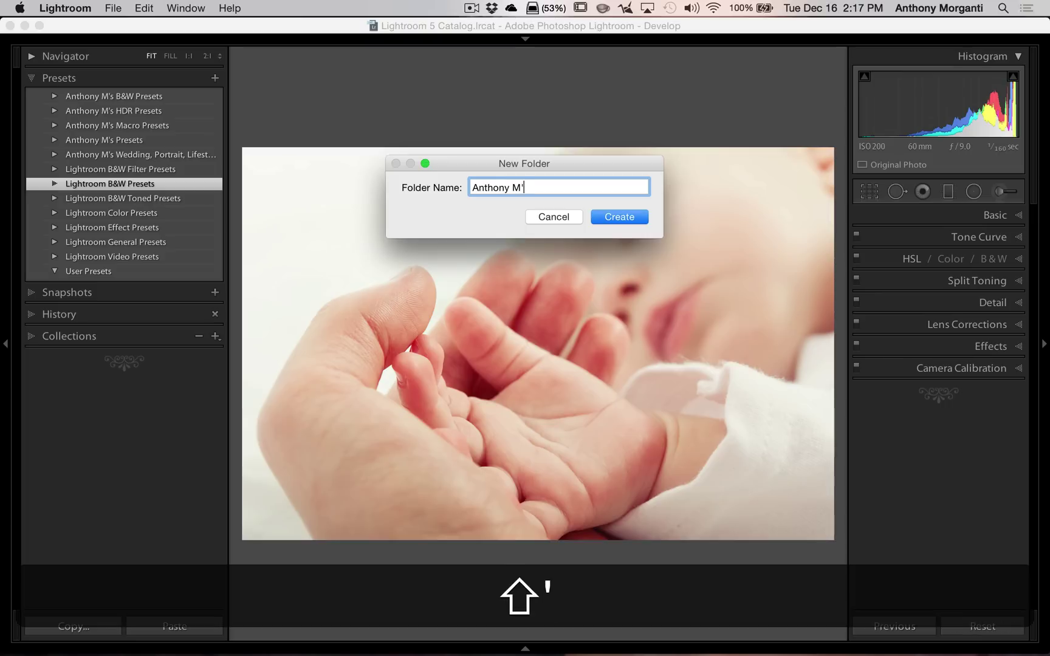
type("s ")
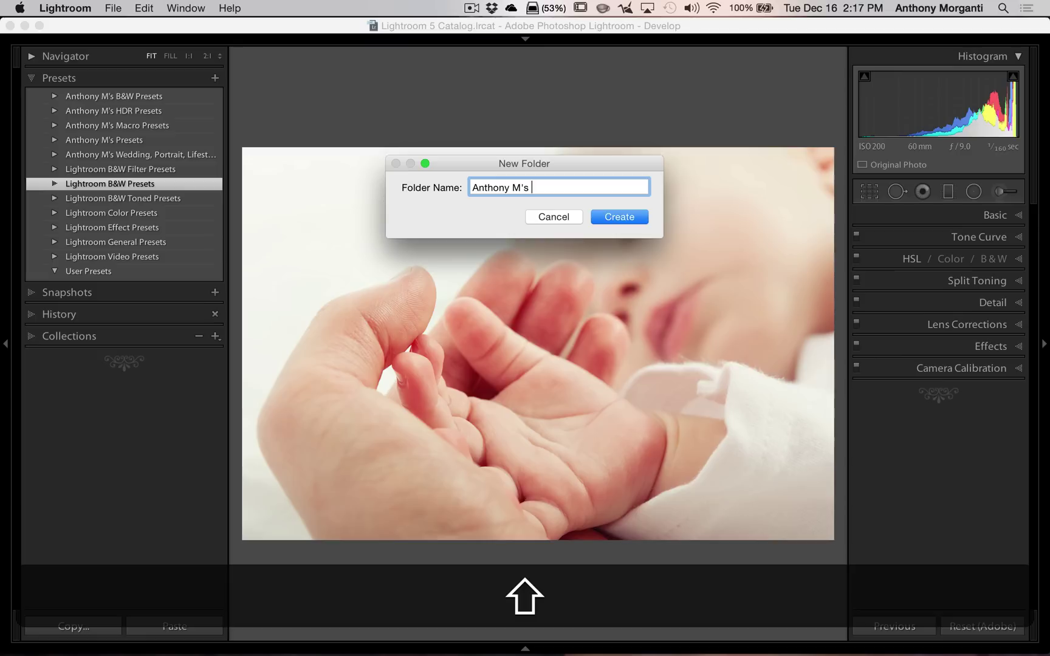
type("Newborn")
type(" and CHI")
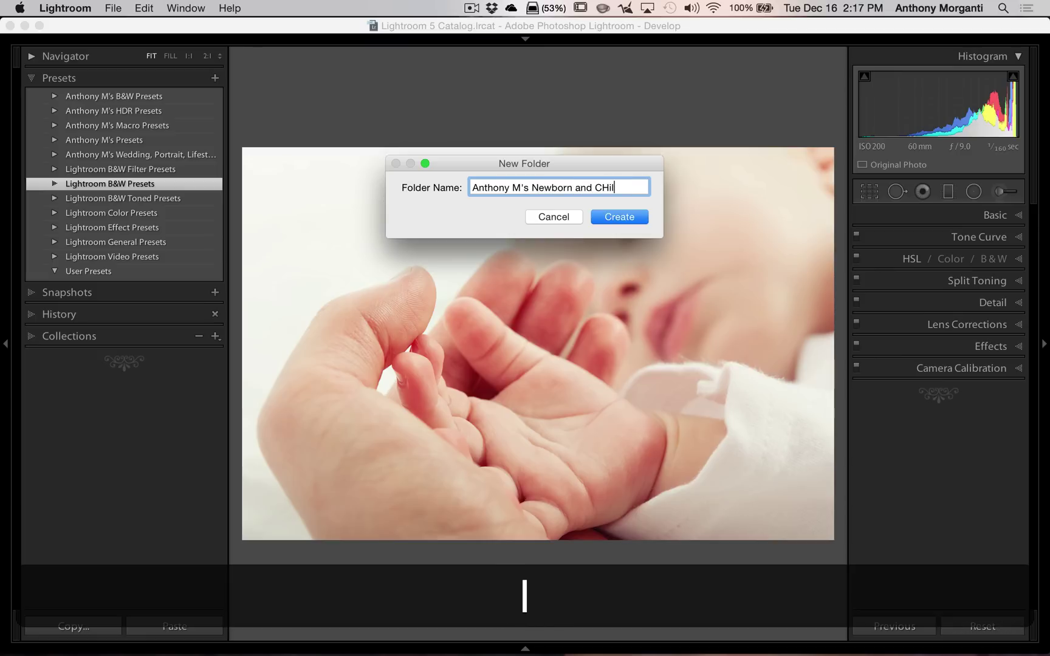
key("BackSpace")
type("ild")
key("Return")
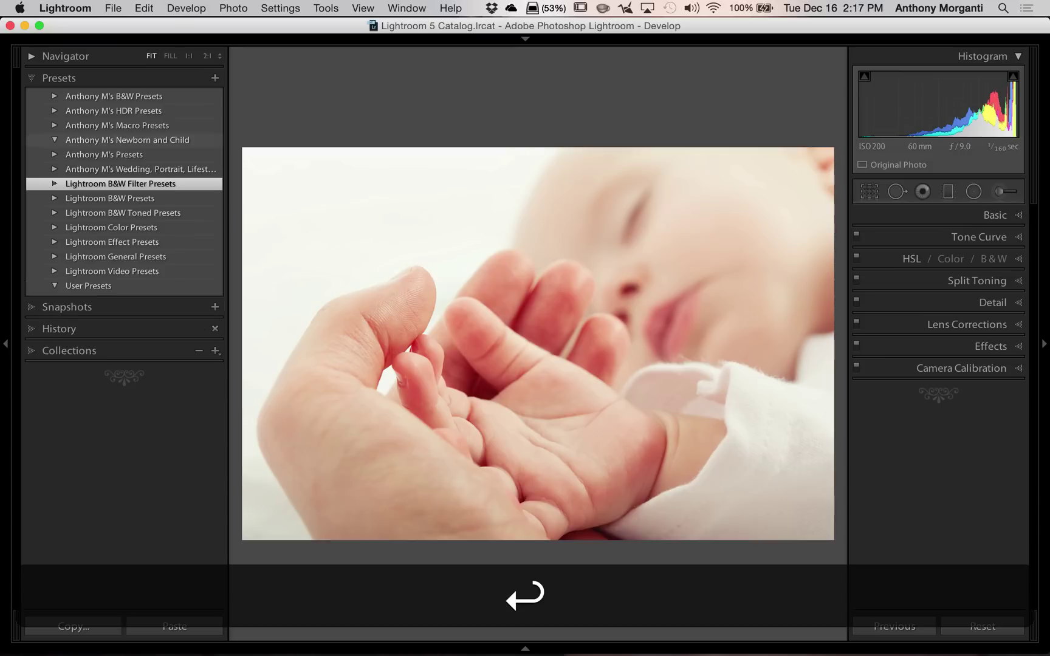
- Import every .lrtemplate preset file from the downloaded Desktop folder into the Newborn and Child folder
left_click(136, 141)
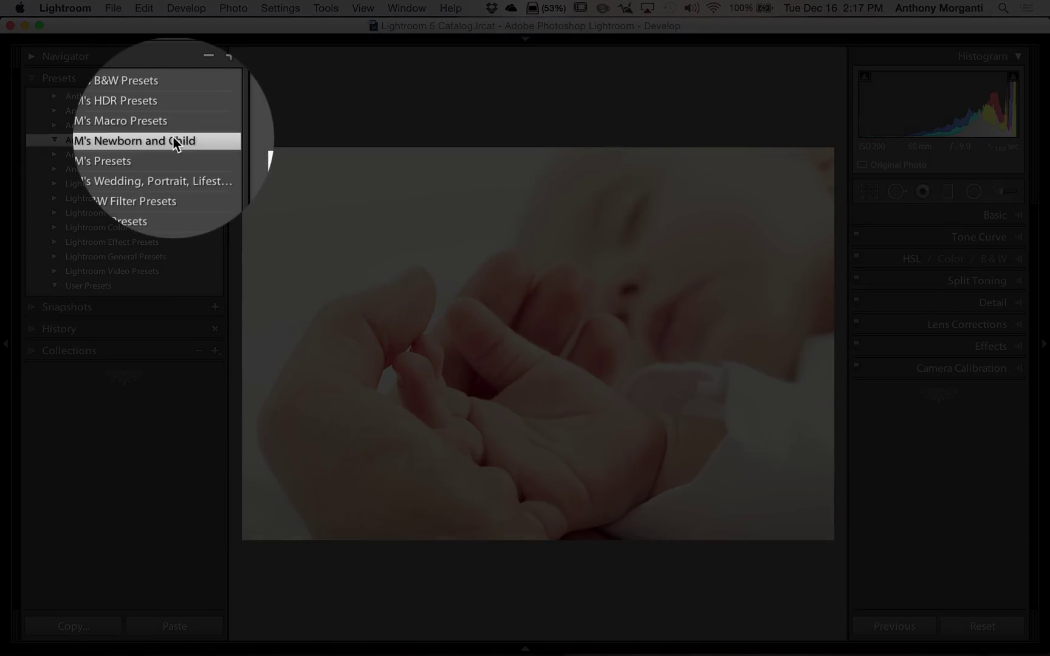
right_click(173, 140)
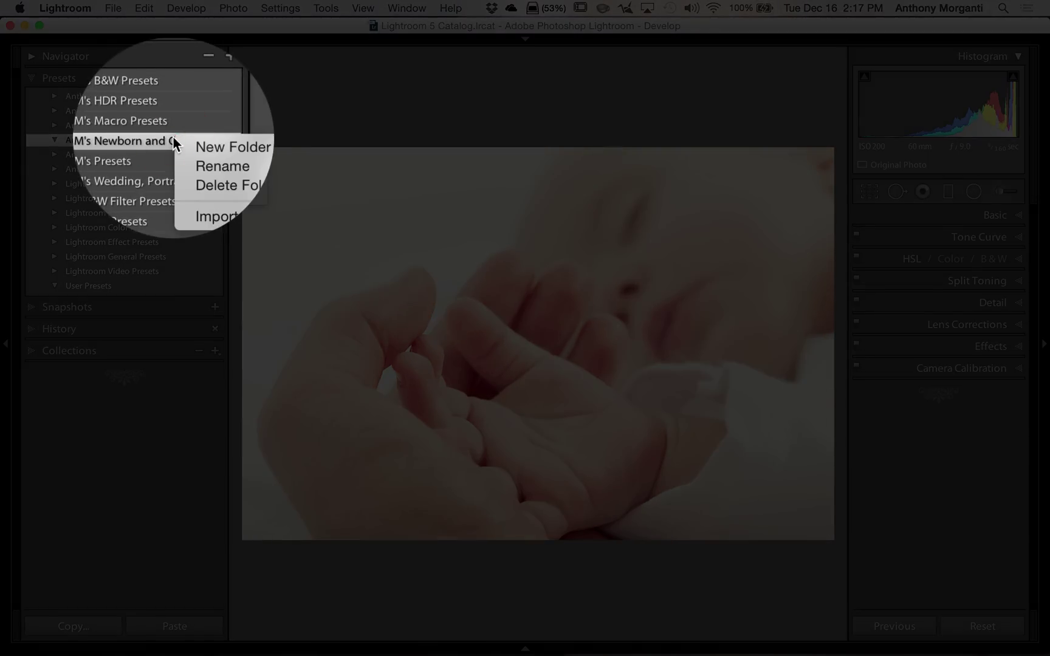
left_click(205, 199)
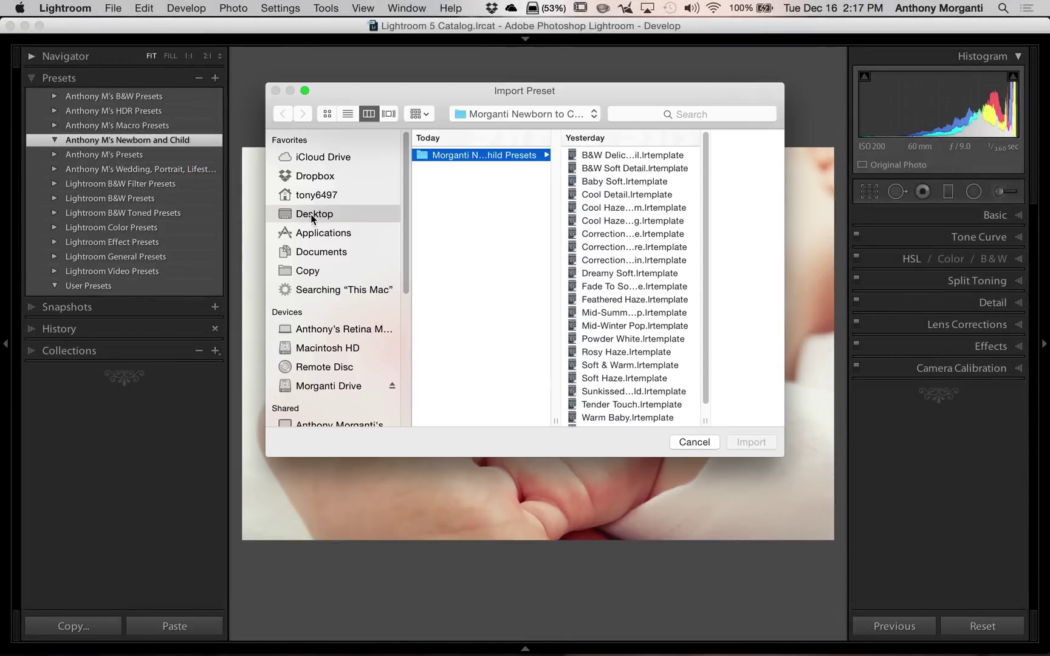
left_click(311, 215)
left_click(442, 157)
scroll(602, 169, "down", 2)
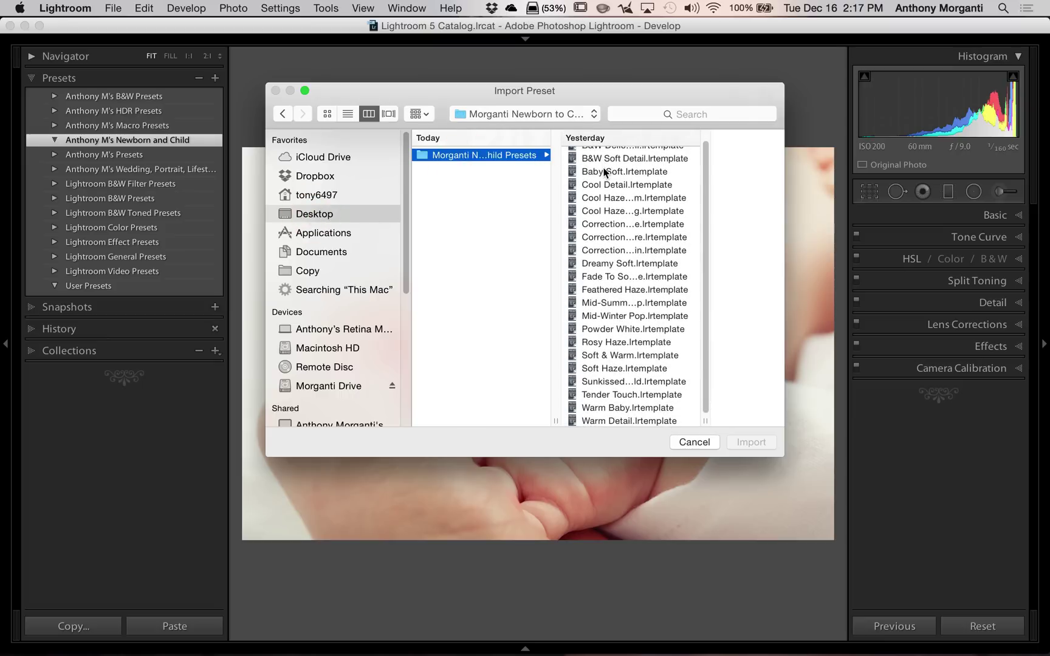
scroll(605, 172, "up", 2)
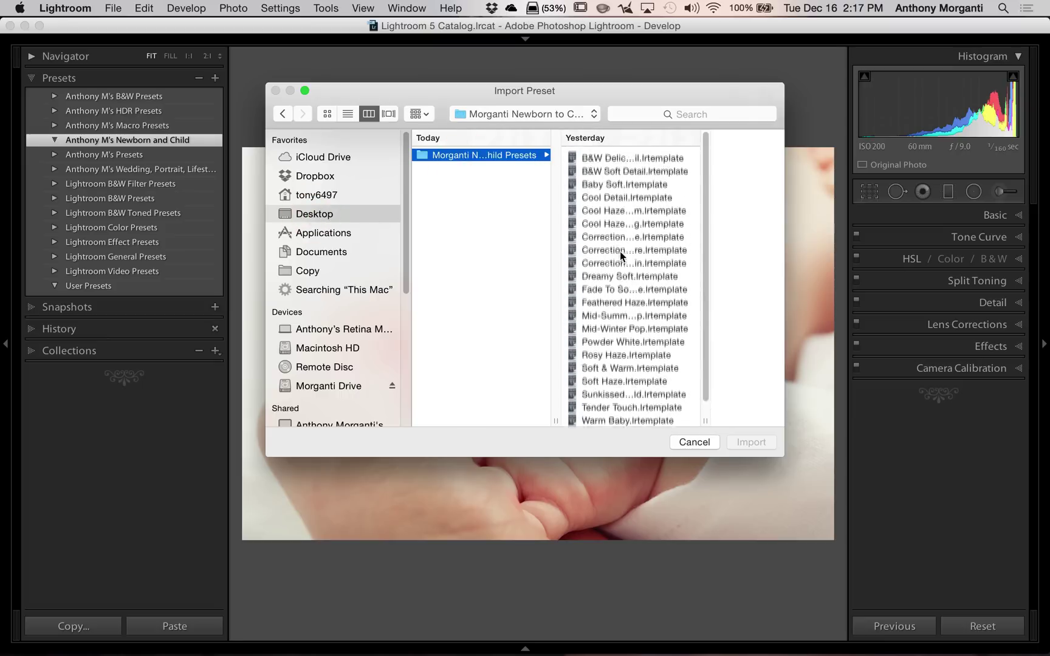
left_click(599, 156)
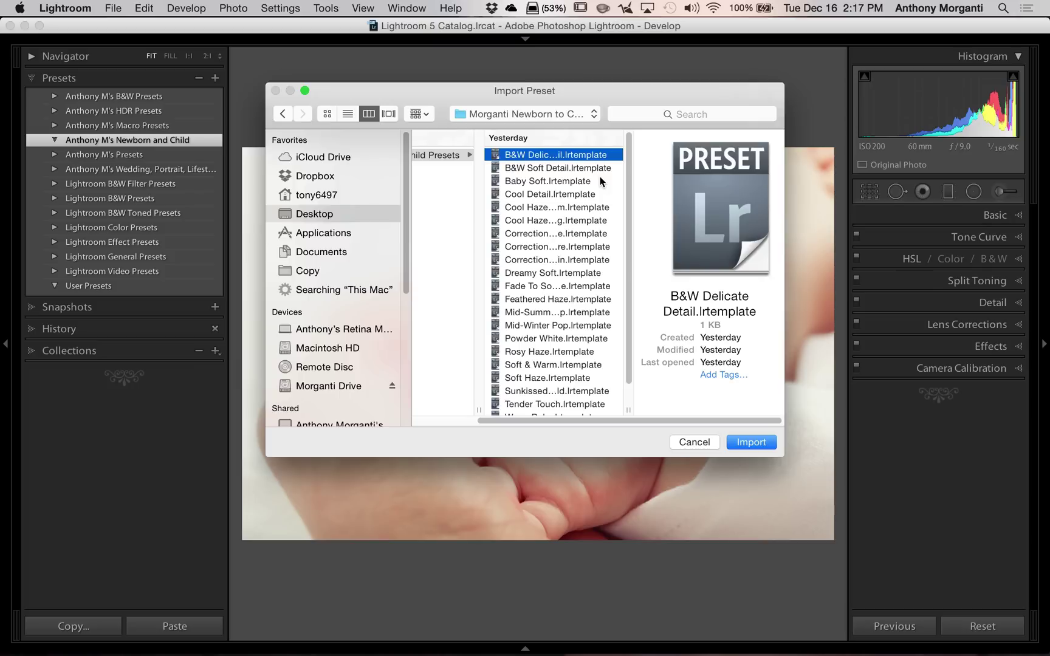
key("super+a")
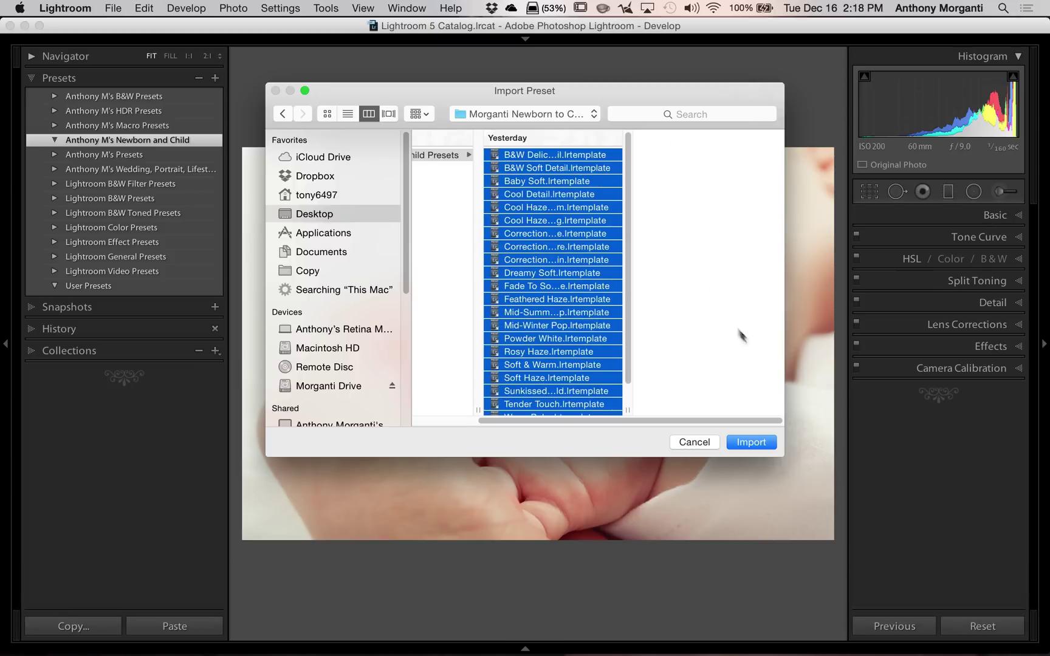
left_click(749, 443)
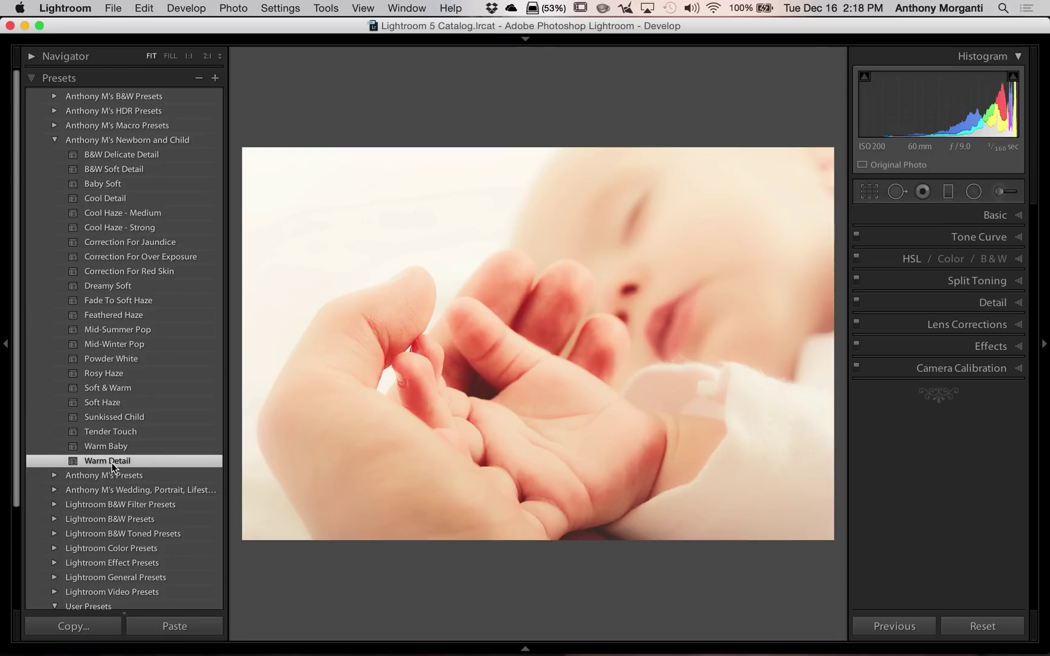
- Reset the baby-hand photo to clear the applied Warm Detail preset
left_click_drag(118, 465, 156, 453)
left_click(984, 628)
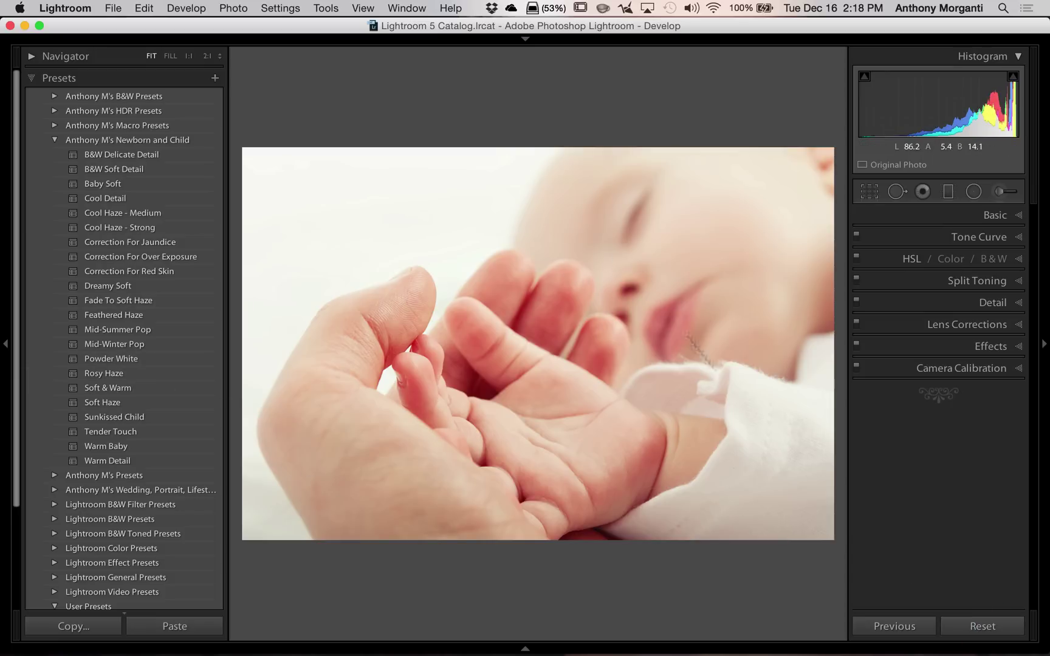
left_click(989, 630)
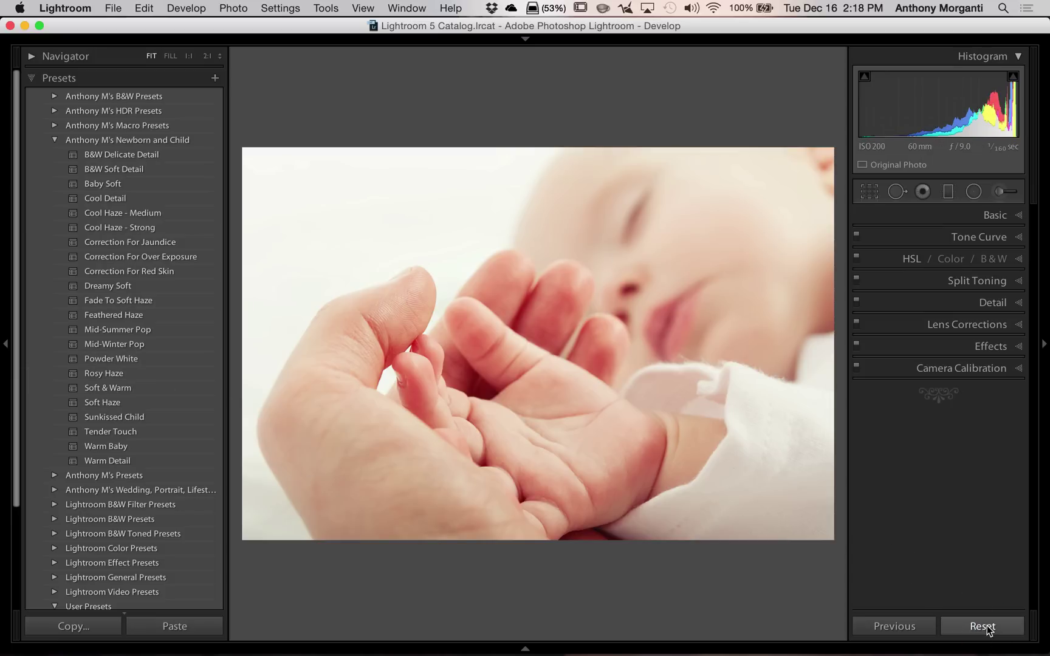
left_click(988, 630)
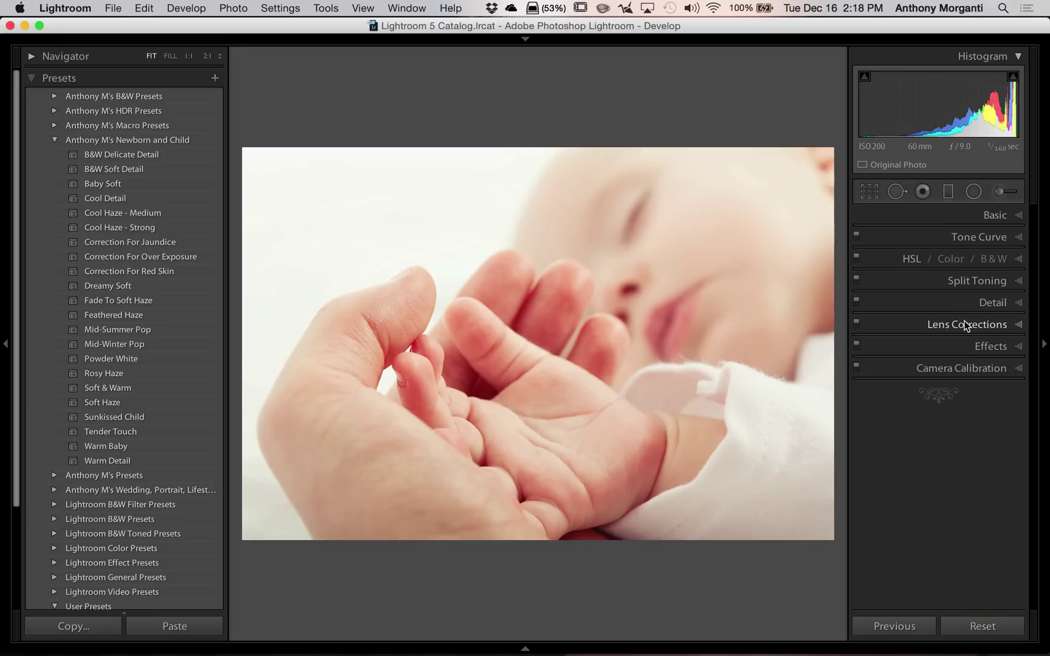
- With the right panel hidden, apply Fade To Soft Haze, then Rosy Haze to the sleeping infant
left_click(1044, 344)
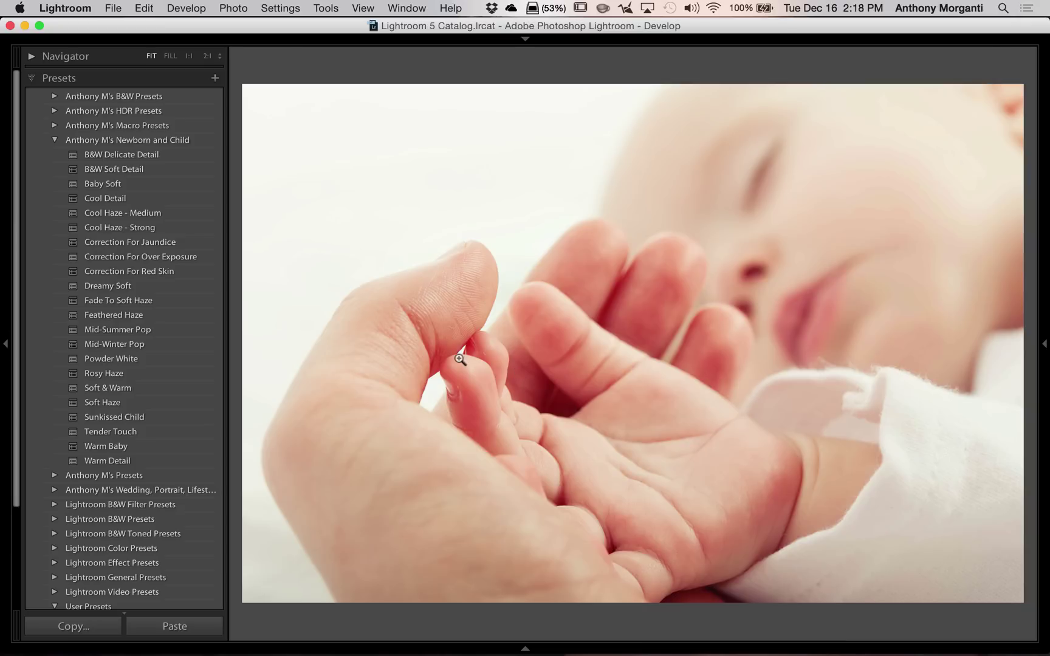
left_click(103, 303)
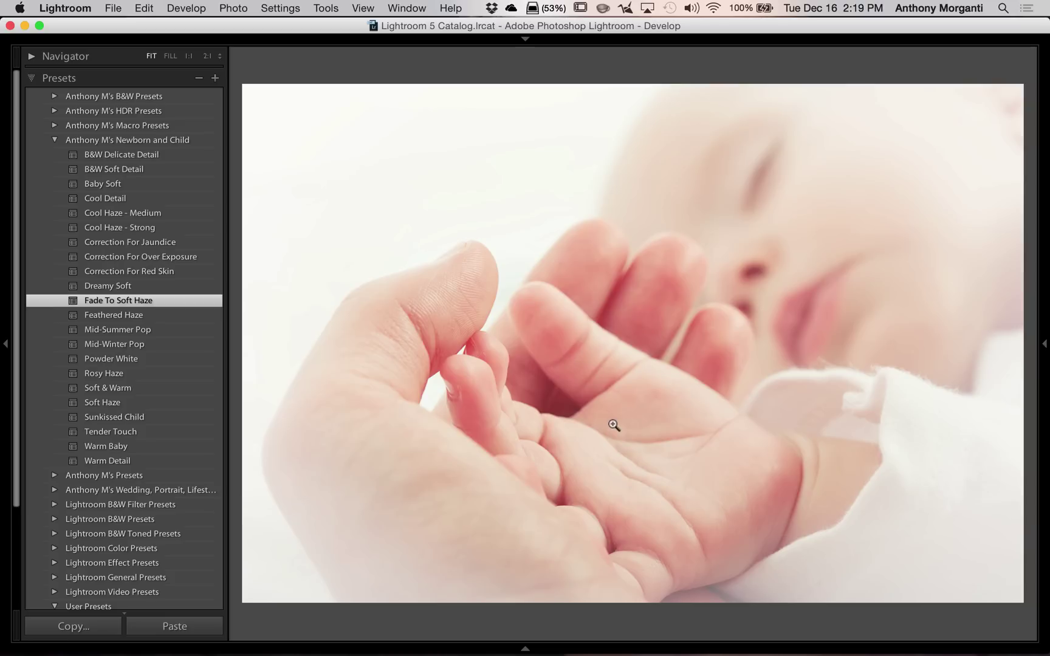
key("Right")
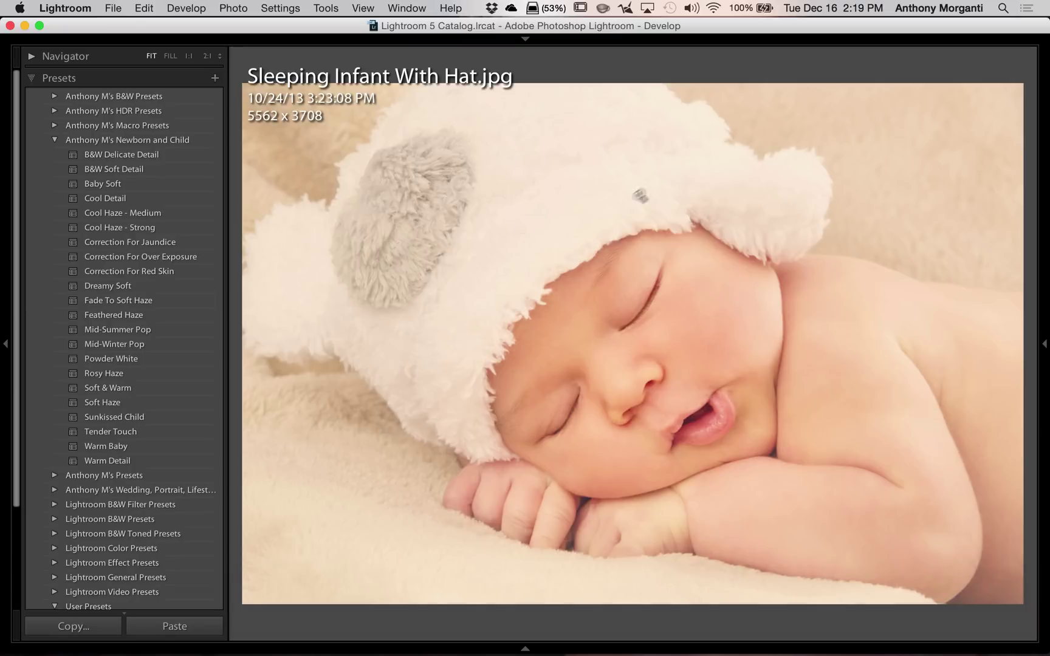
left_click(110, 374)
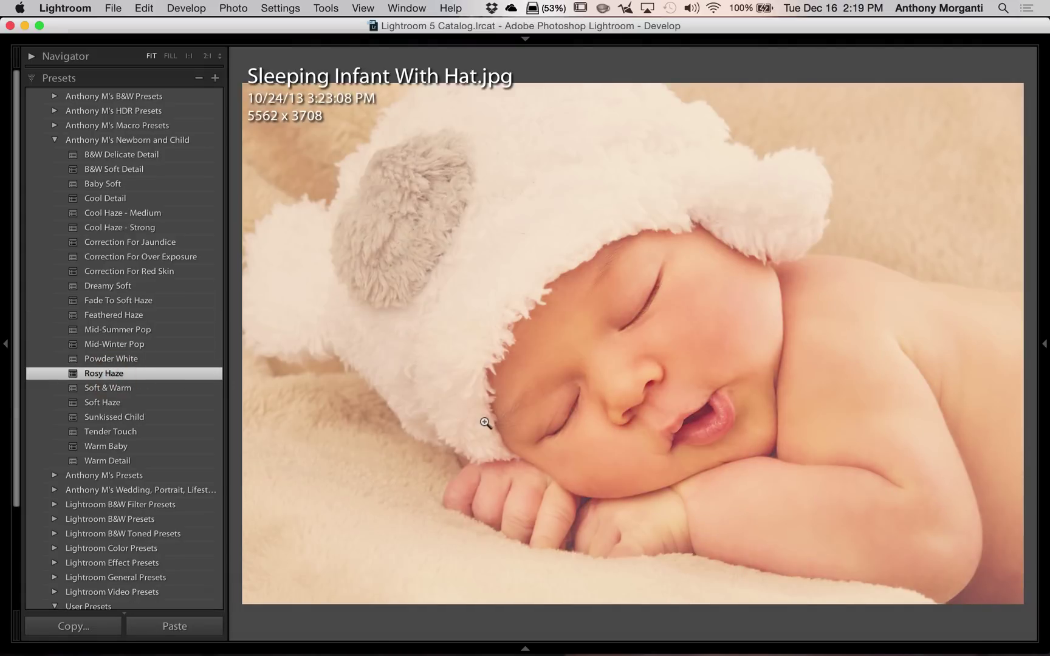
- Apply Tender Touch to the feet, Mid-Winter Pop to the twins, and Mid-Summer Pop to the field photo
key("Right")
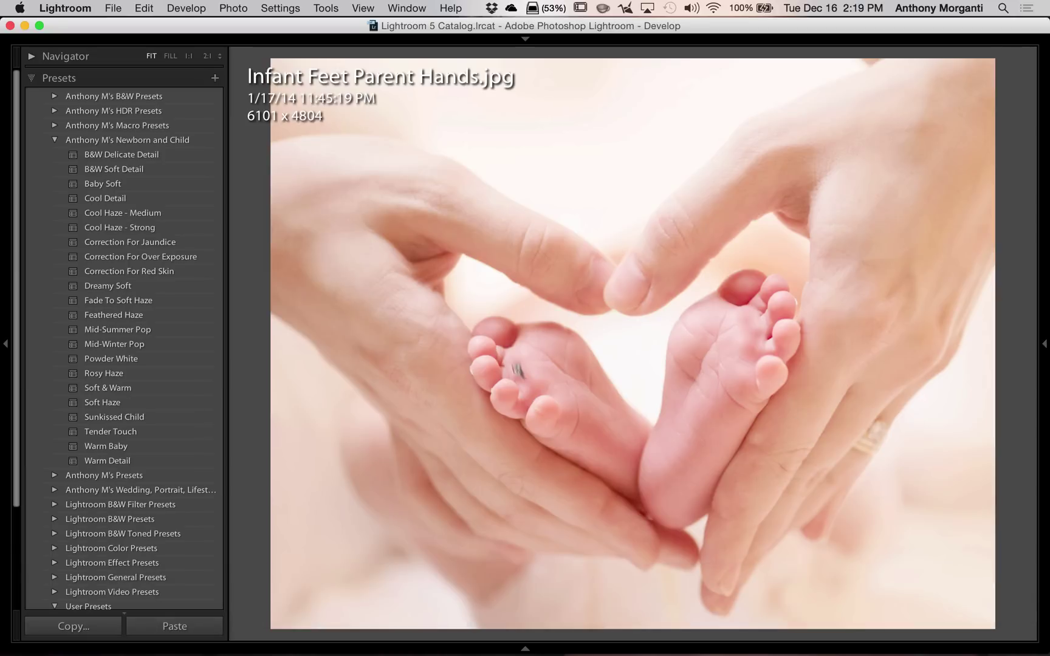
left_click(110, 430)
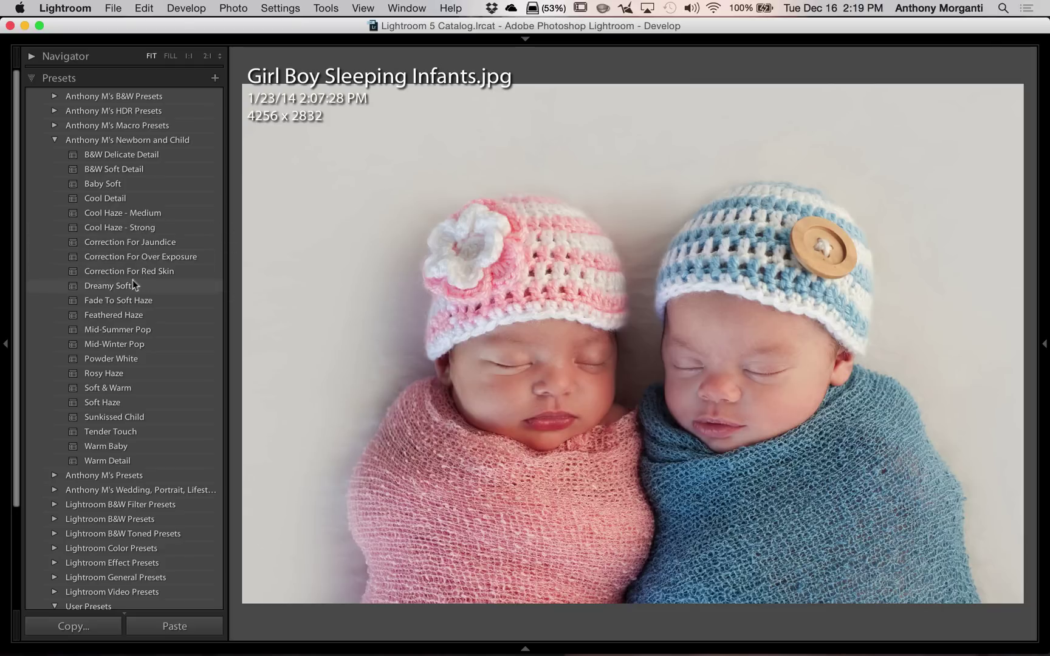
left_click(114, 341)
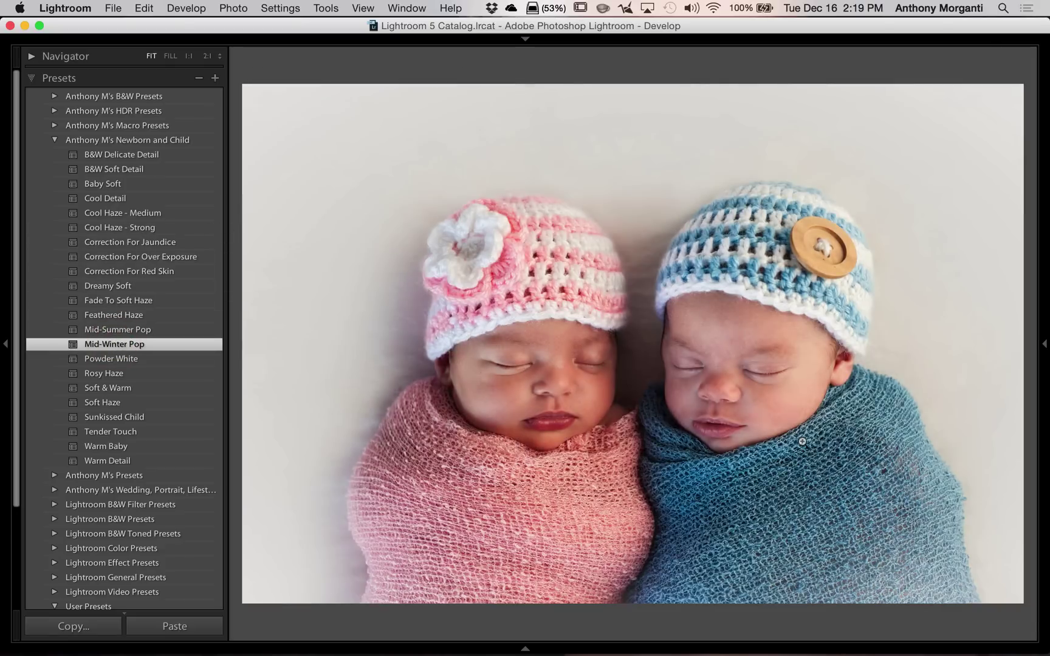
key("Right")
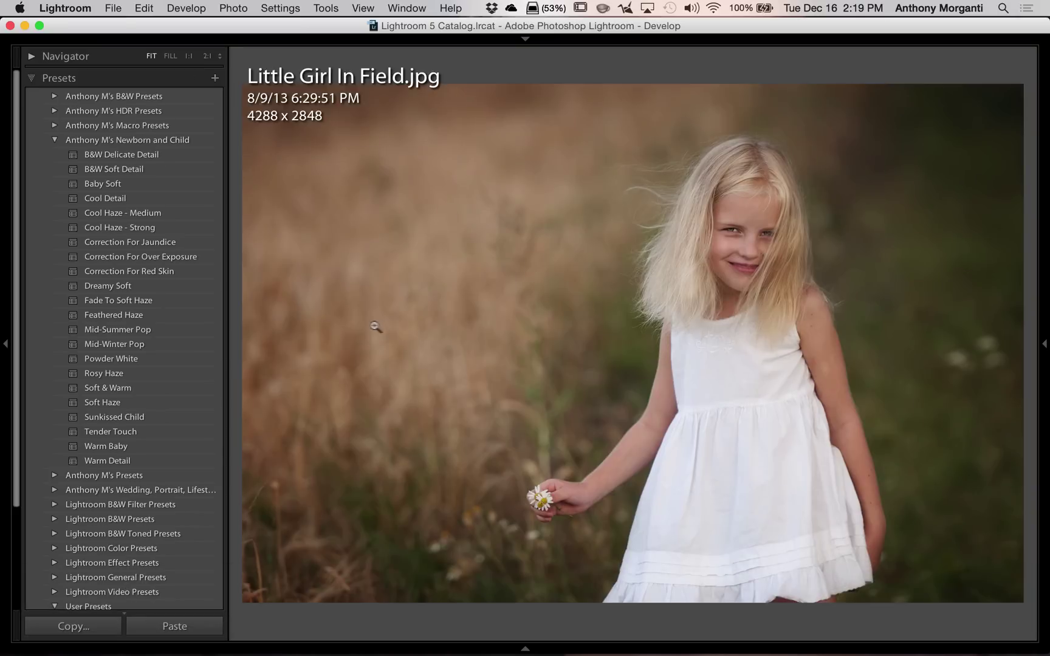
left_click(115, 330)
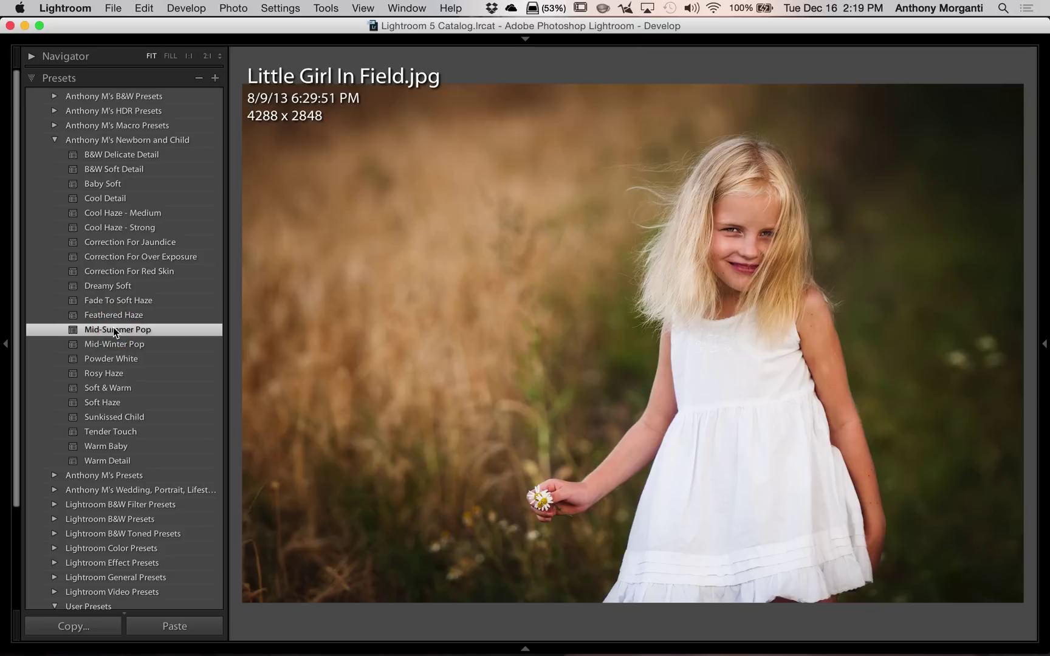